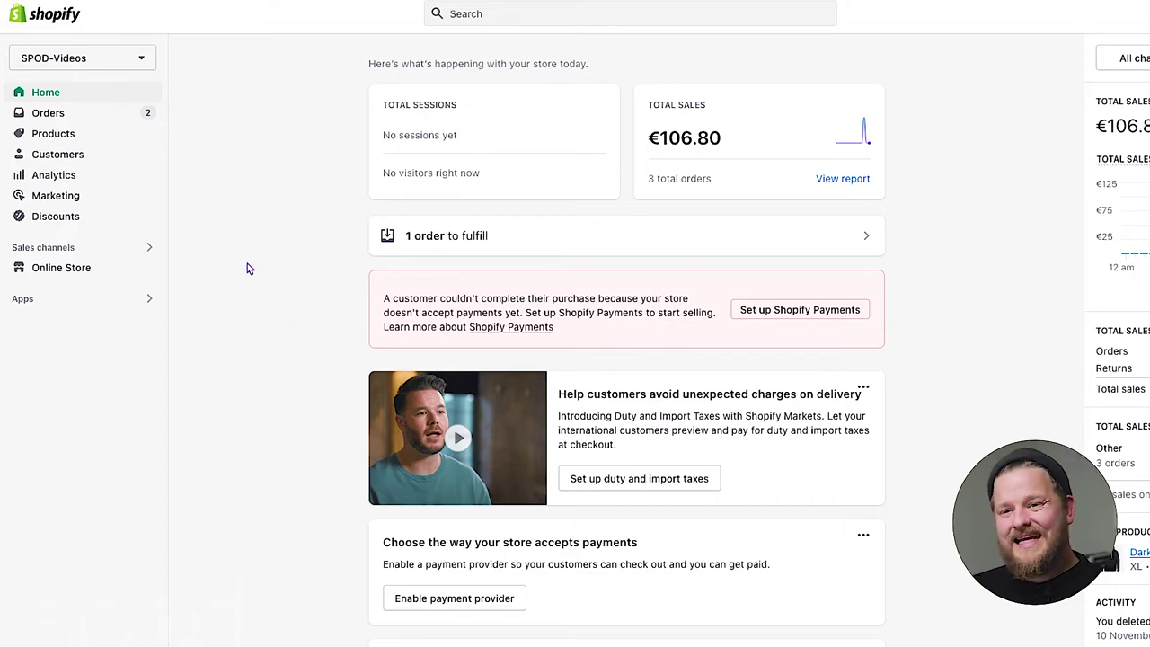
- Open order #1010 and review its paid Dark On Dark XL hoodie with fulfillment in progress
click(38, 114)
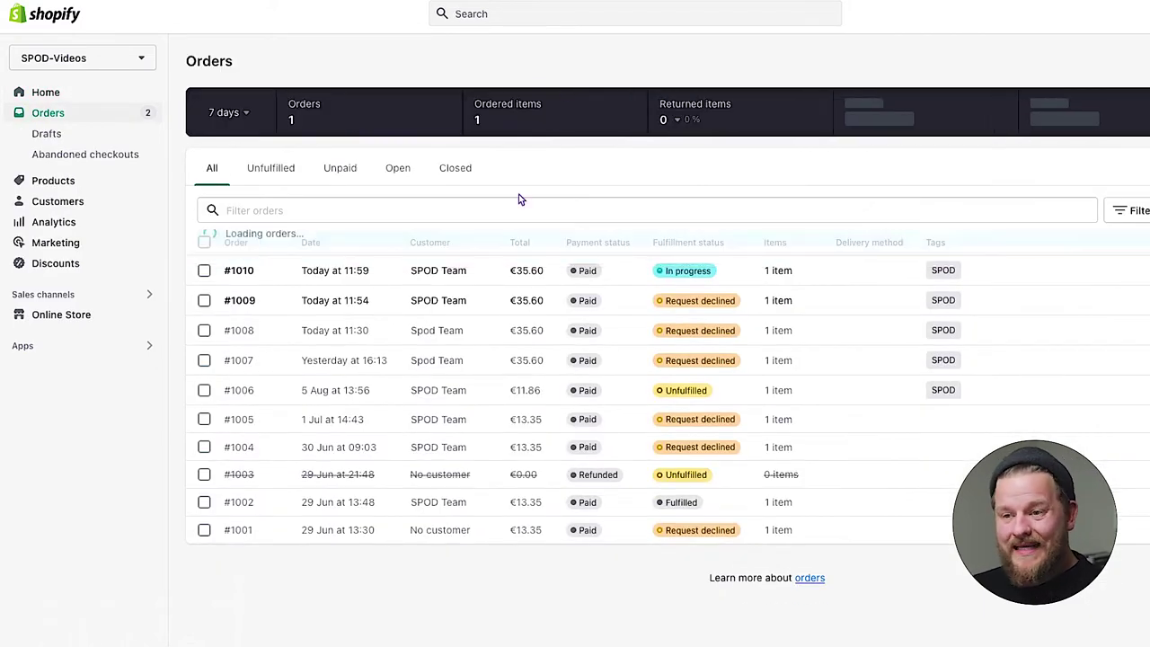
click(351, 273)
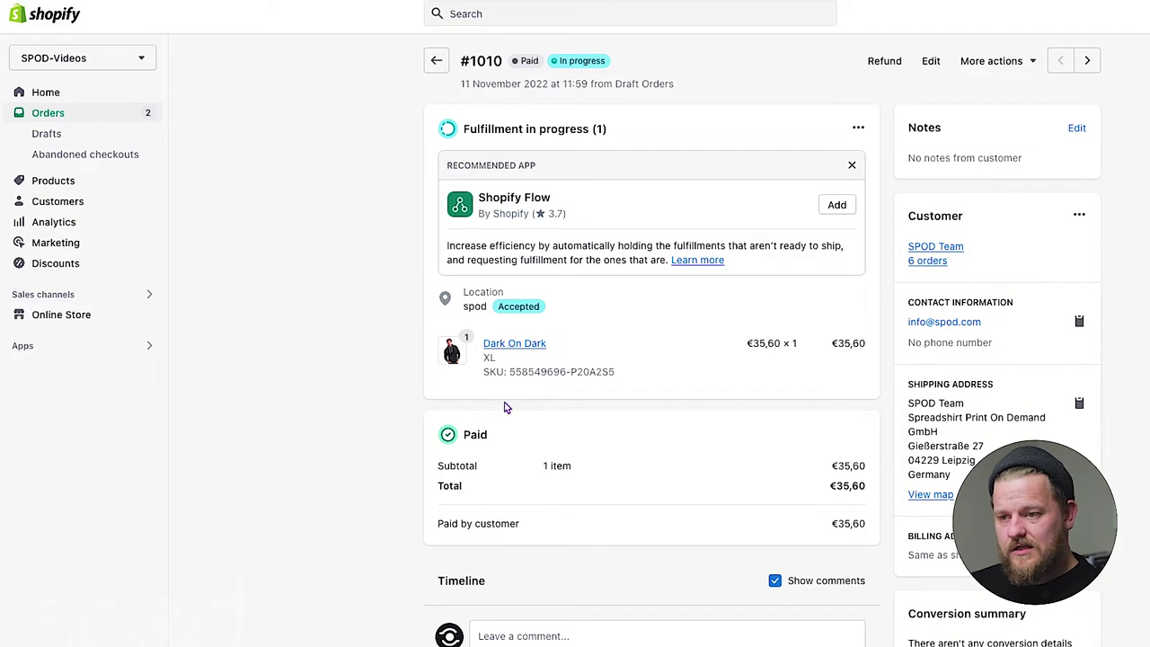
scroll(525, 377, down, 3)
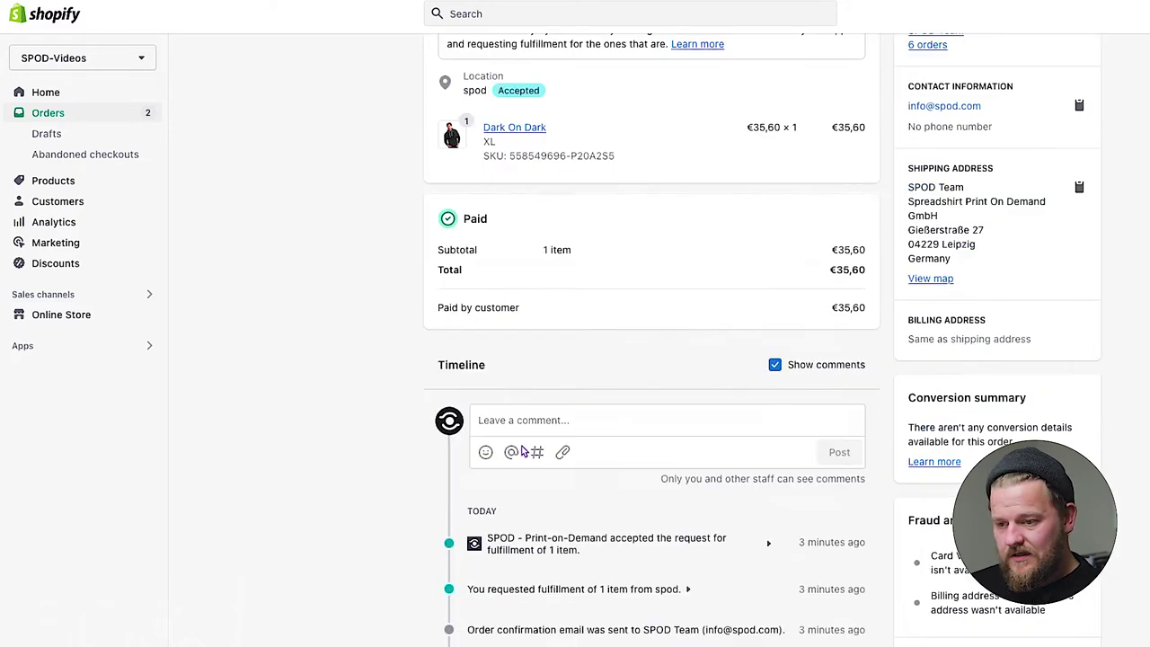
scroll(525, 441, up, 2)
- Open the Dark On Dark product page and enlarge its first black hoodie image
click(501, 317)
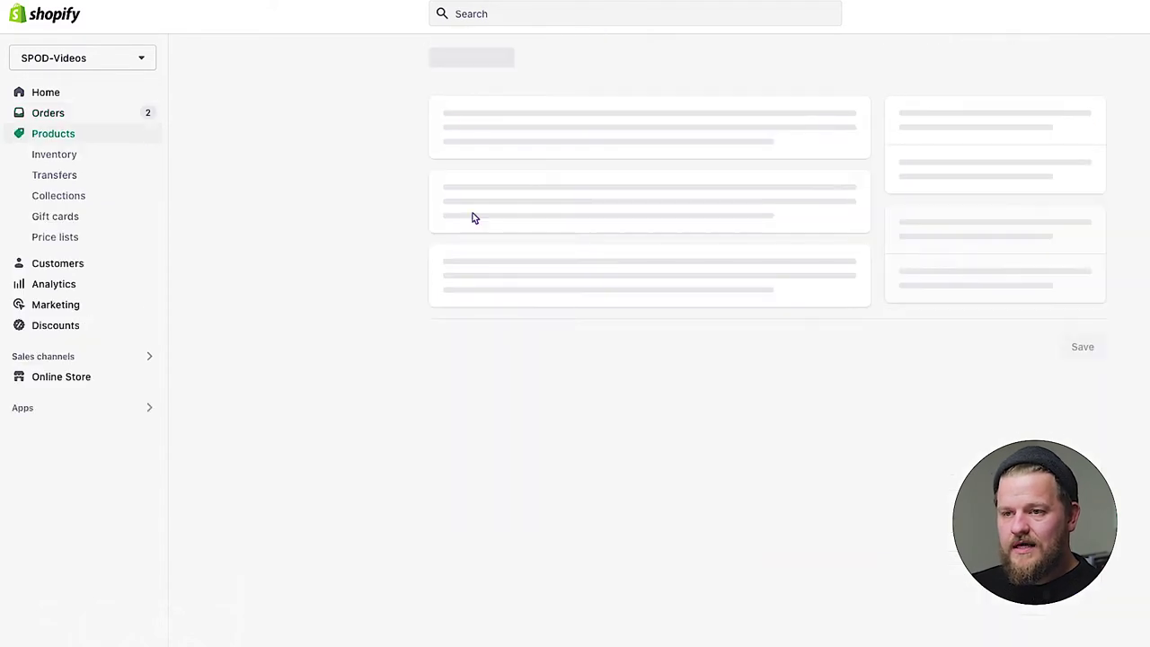
click(456, 141)
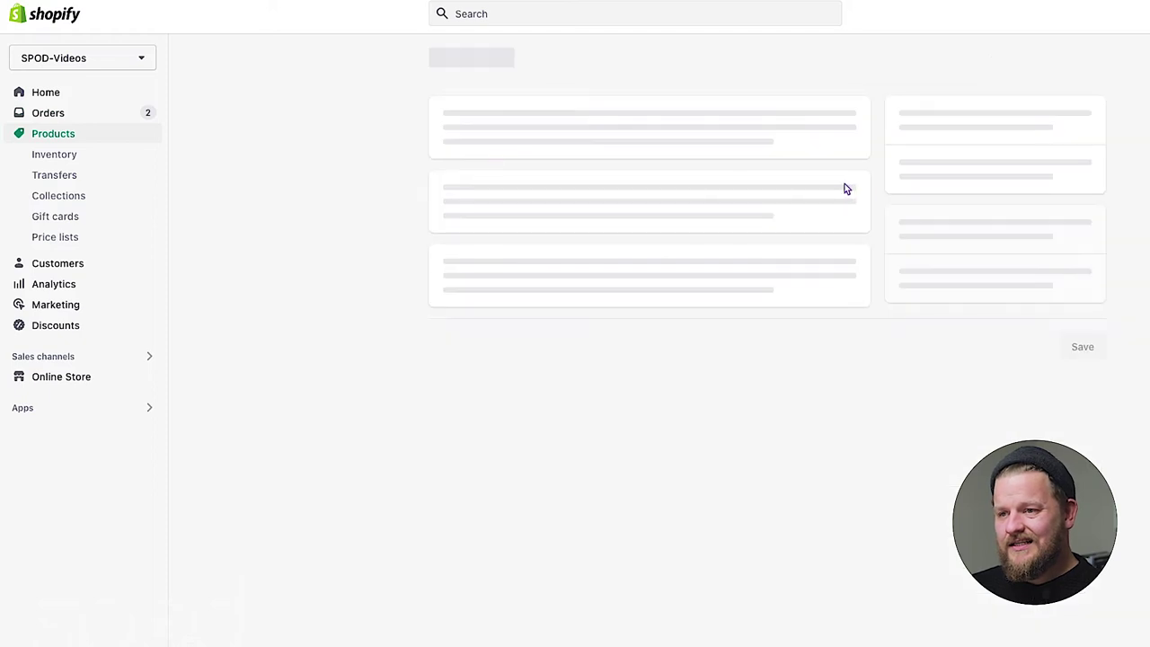
scroll(575, 405, down, 3)
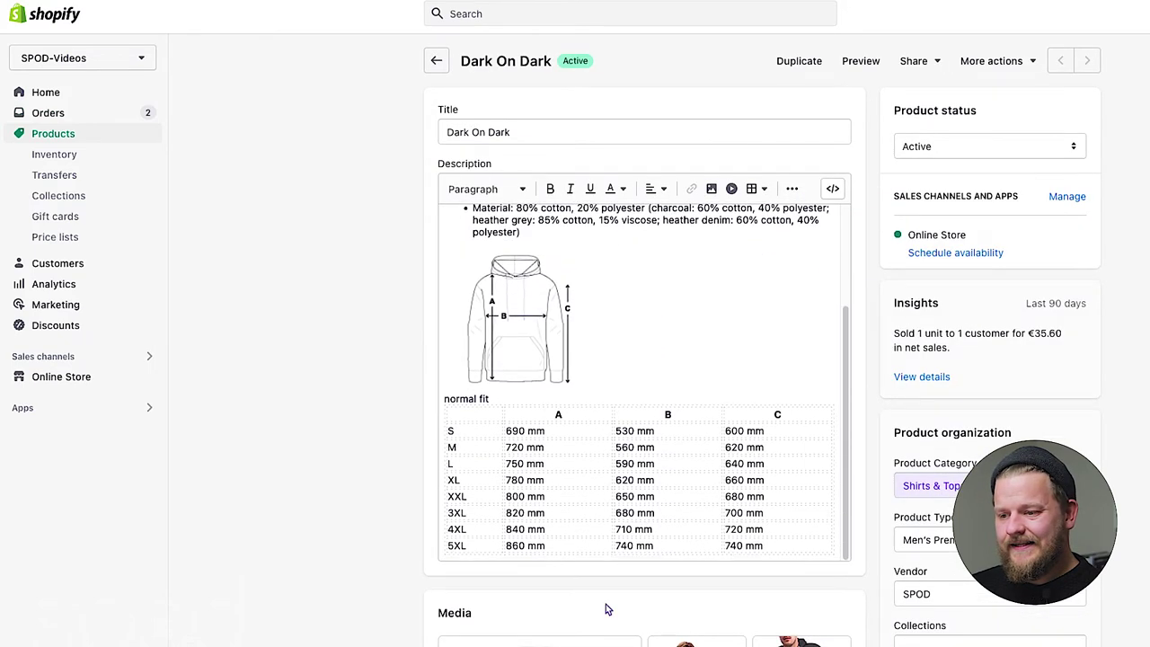
click(610, 636)
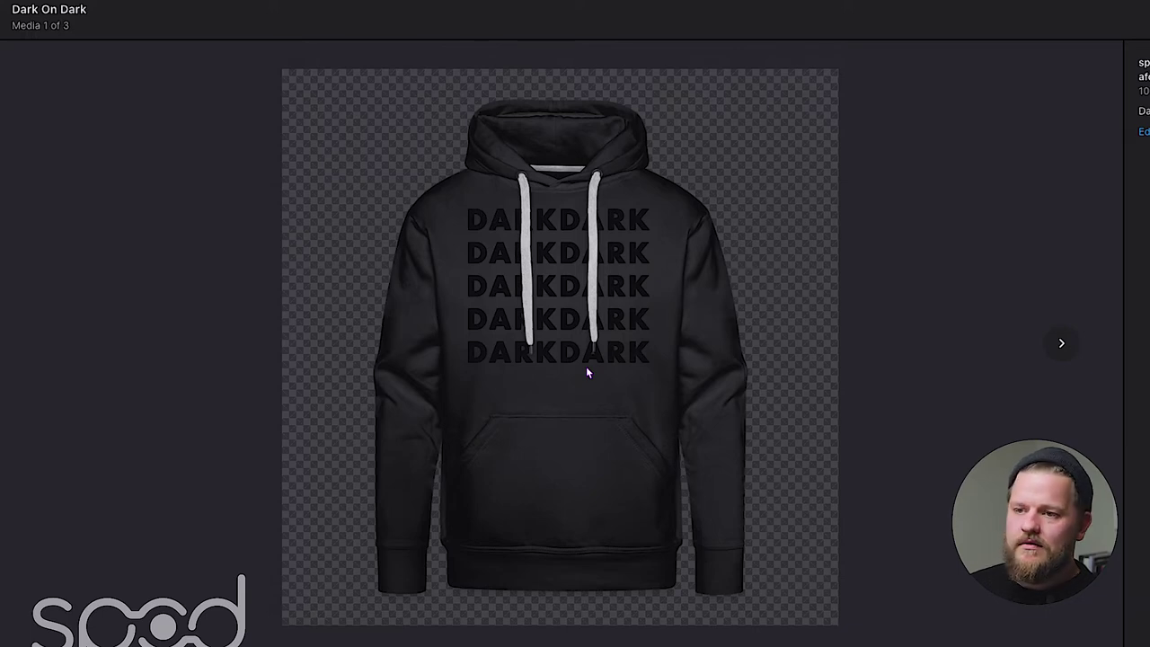
key(Escape)
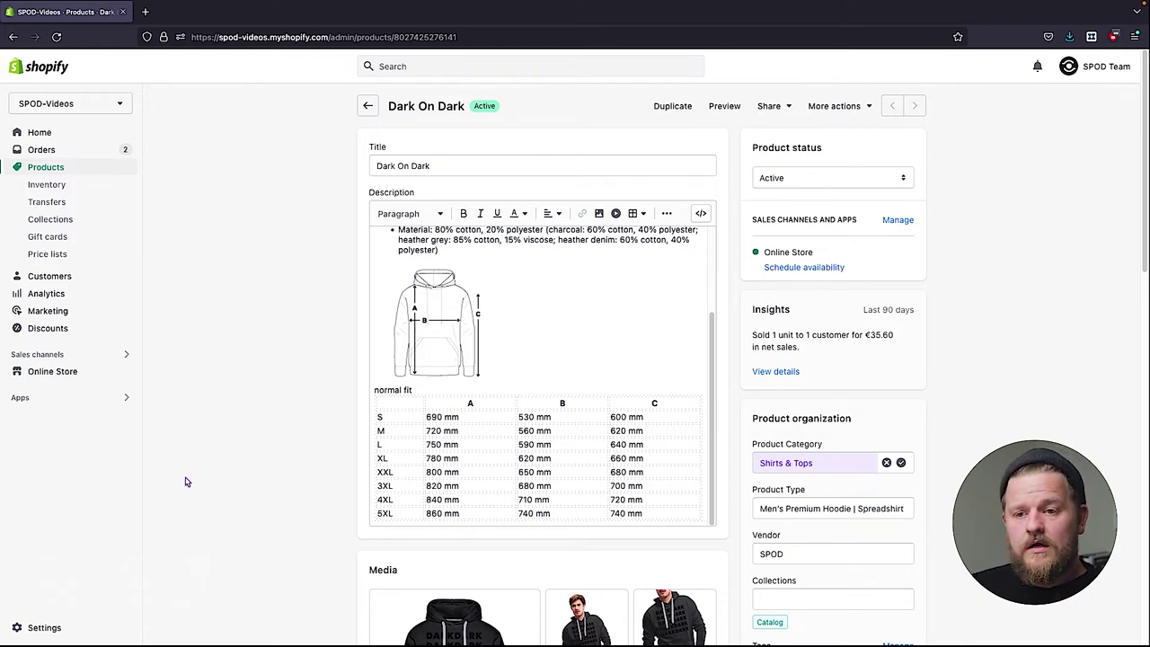
- Launch the SPOD - Print-on-Demand app and open its order #1010 details
click(71, 406)
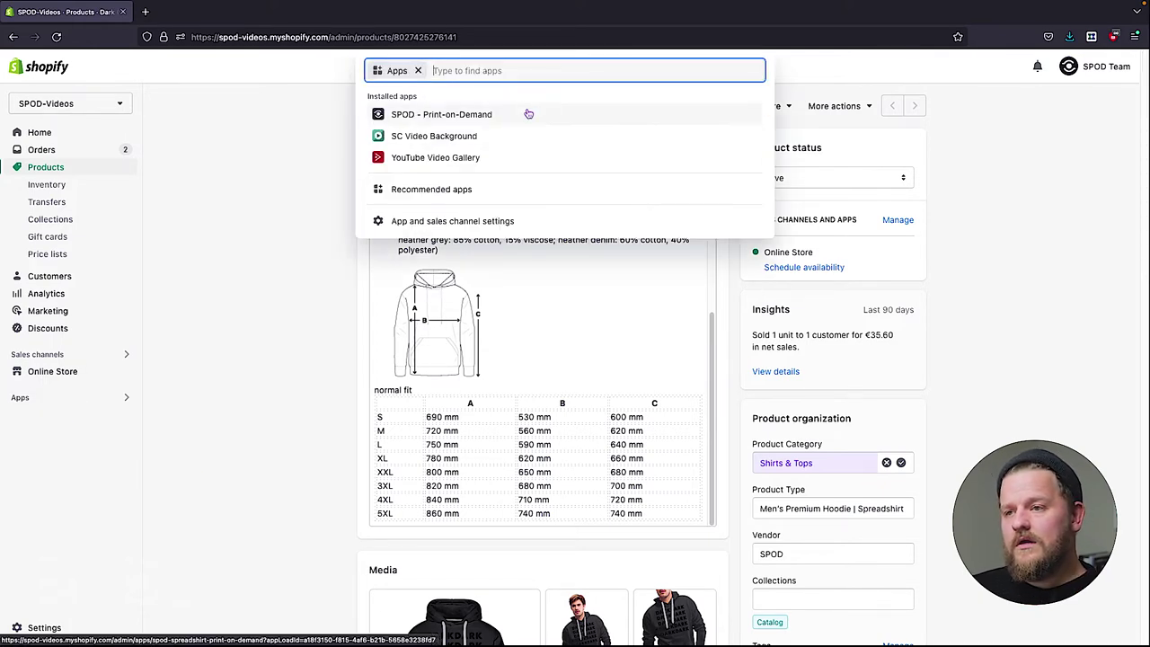
click(528, 114)
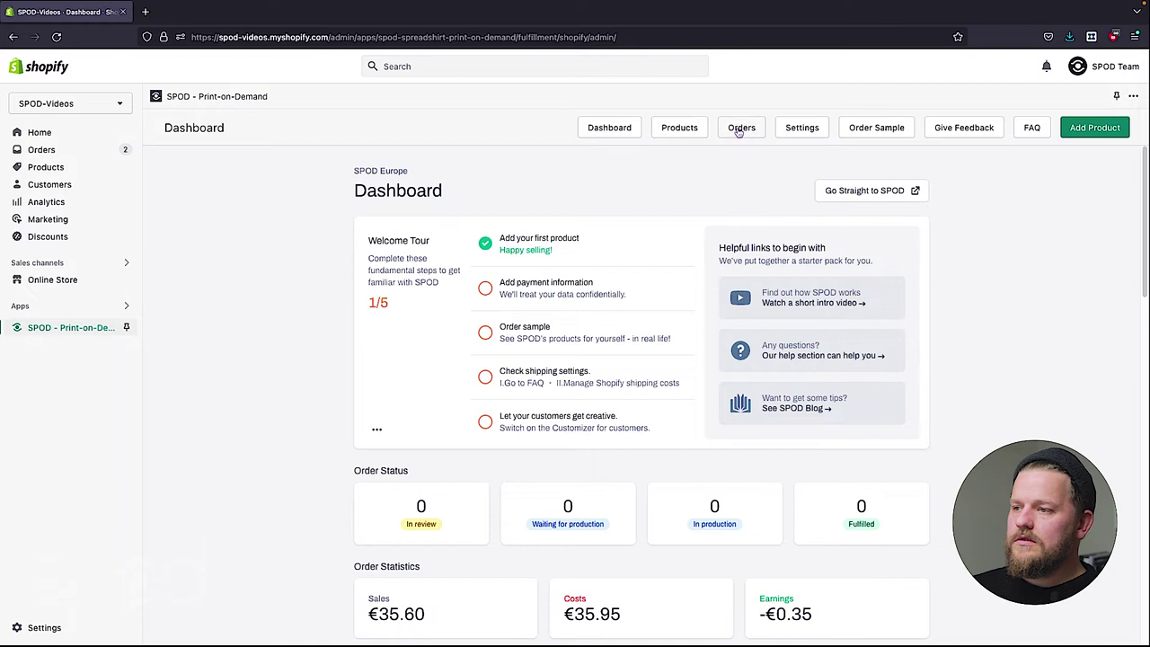
click(739, 132)
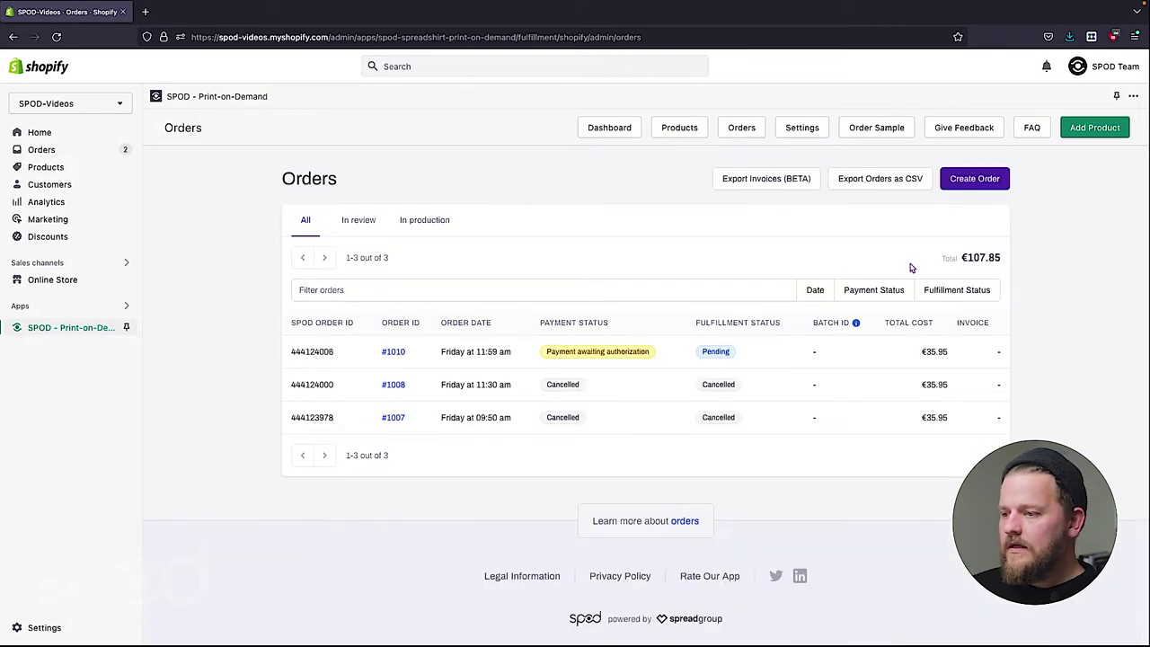
click(462, 353)
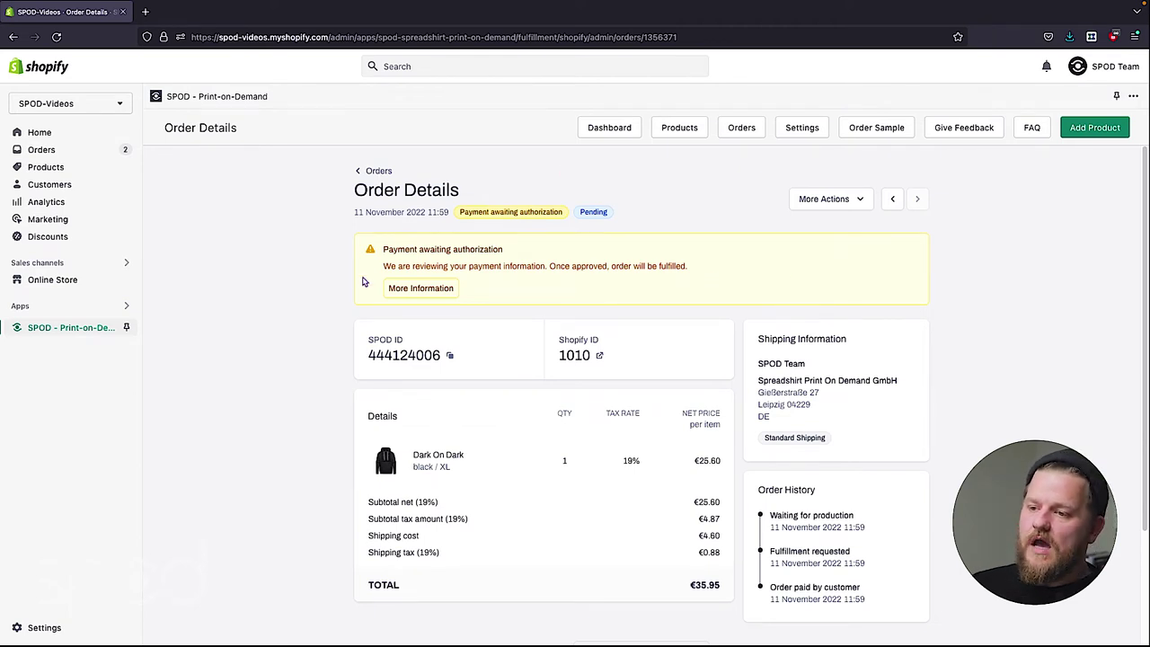
- Cancel SPOD order #1010 through More Actions and confirm the cancellation
click(857, 202)
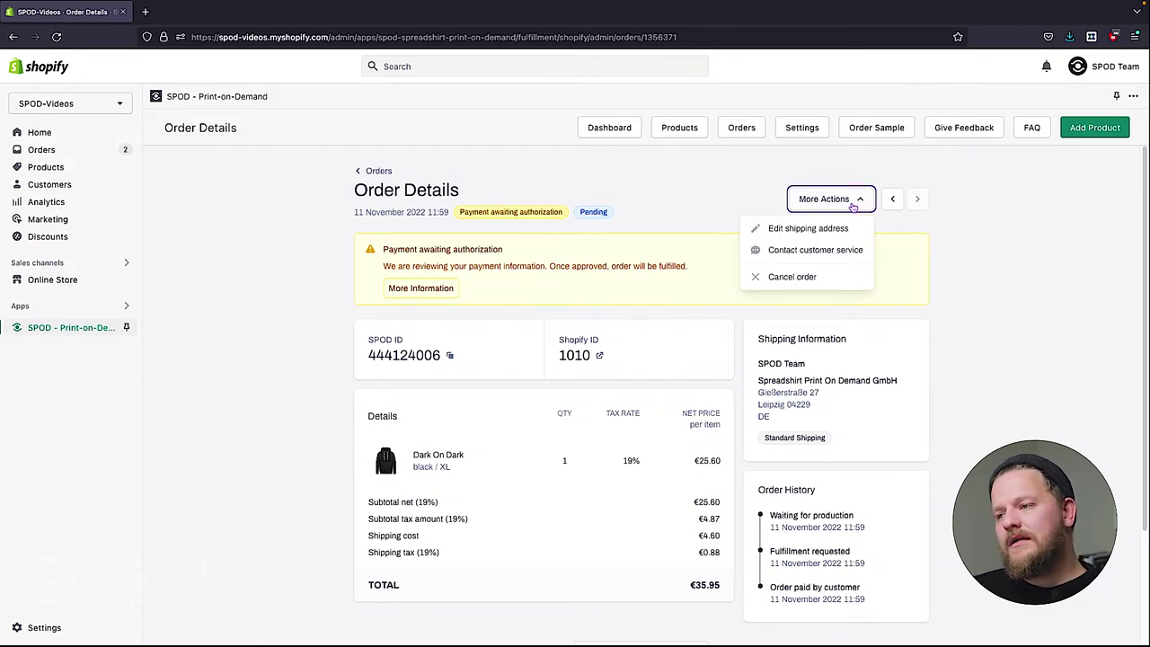
click(817, 276)
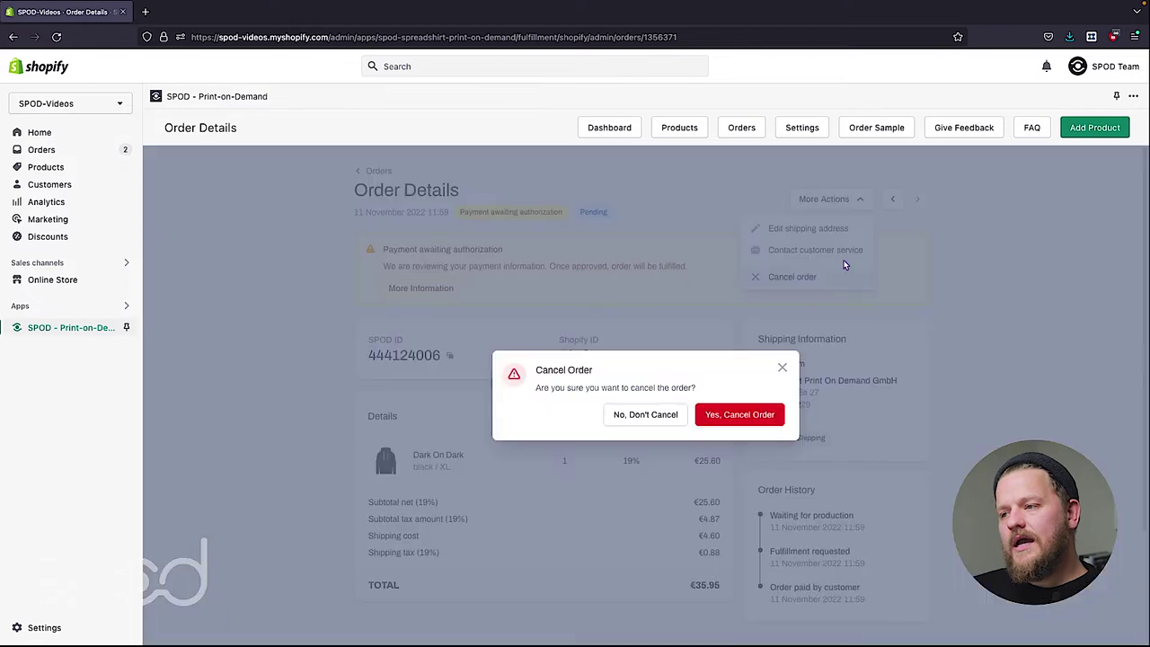
click(720, 419)
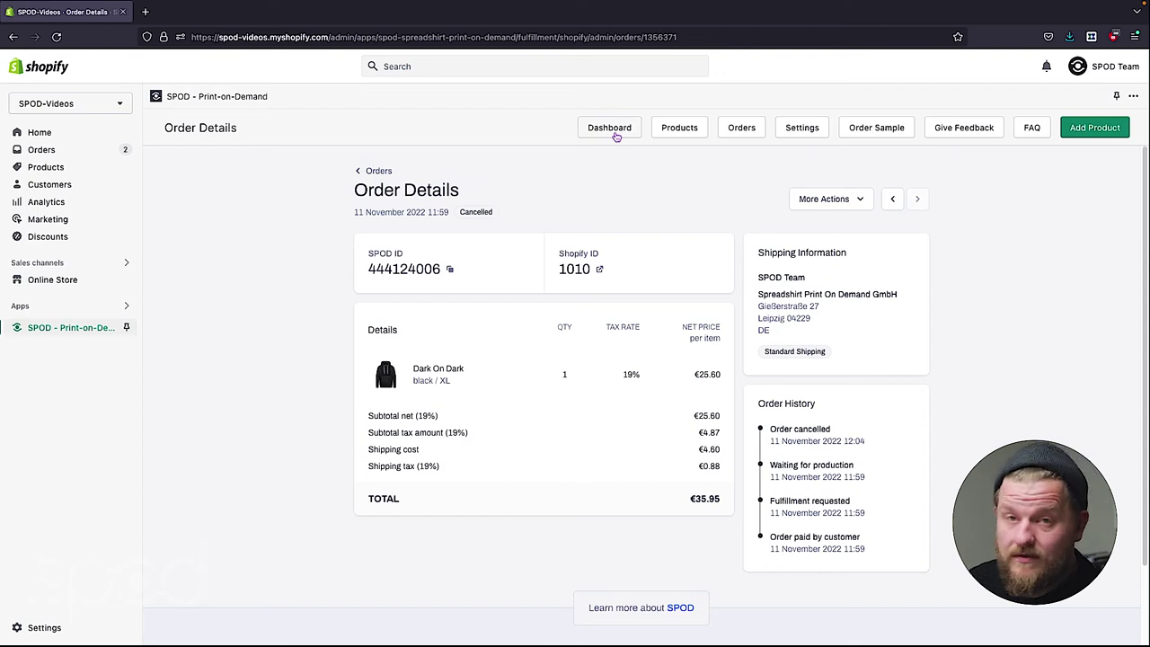
- Return to the SPOD app dashboard
click(616, 136)
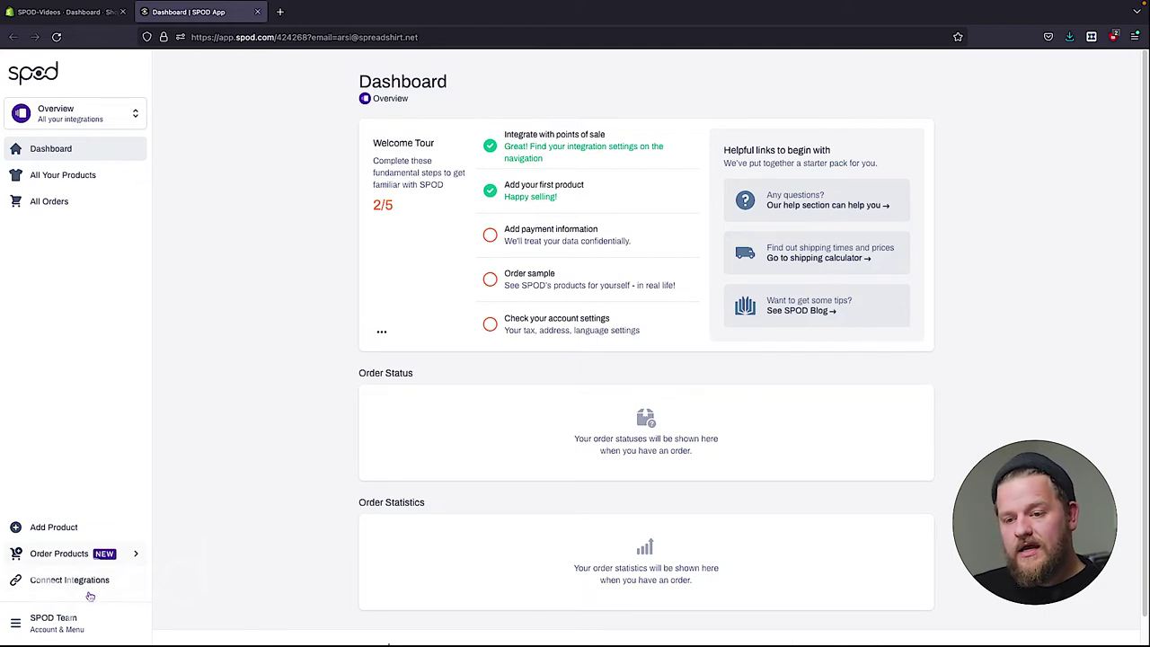
- Start a manual order and choose a white Men's Premium Hoodie as its product
click(64, 557)
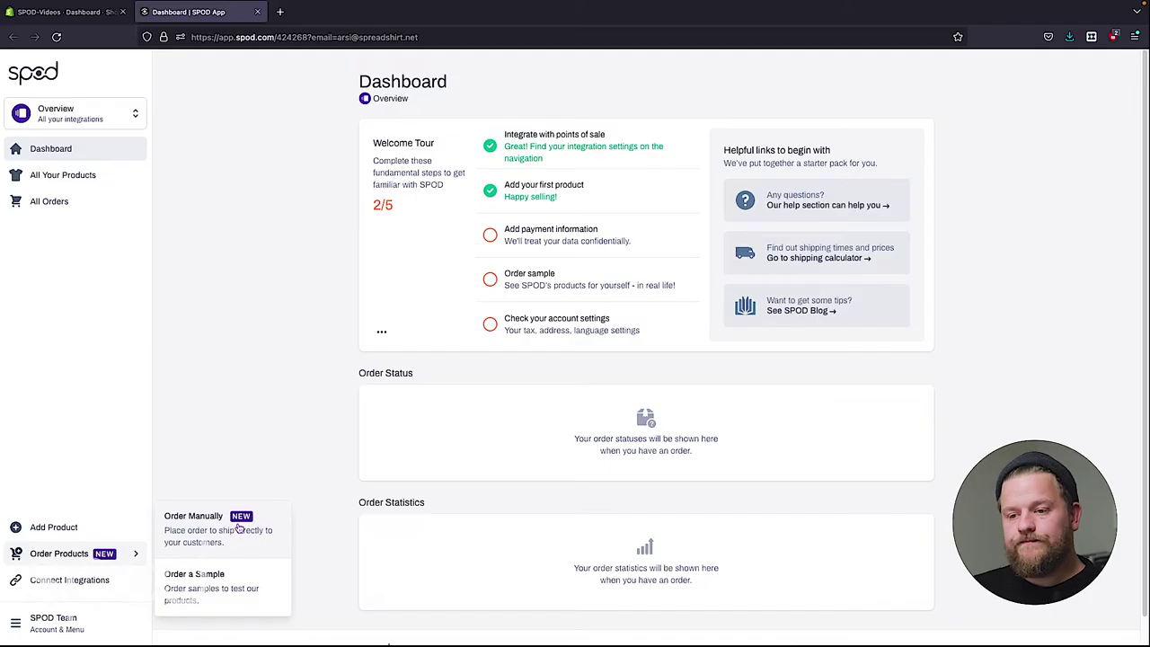
click(171, 516)
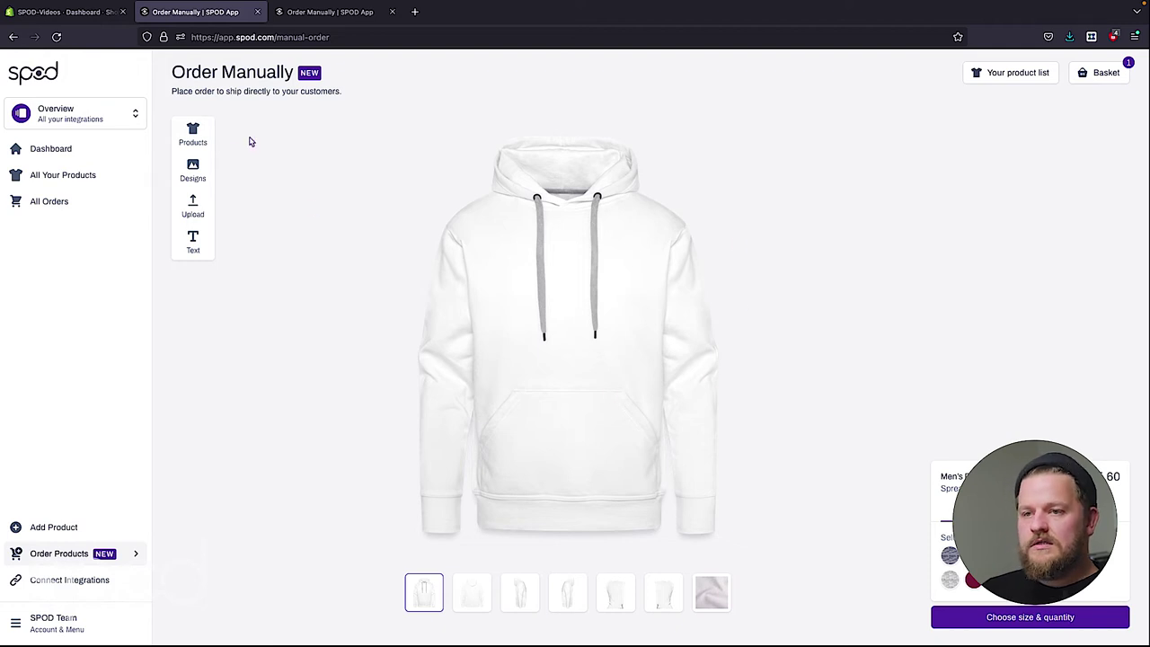
click(194, 133)
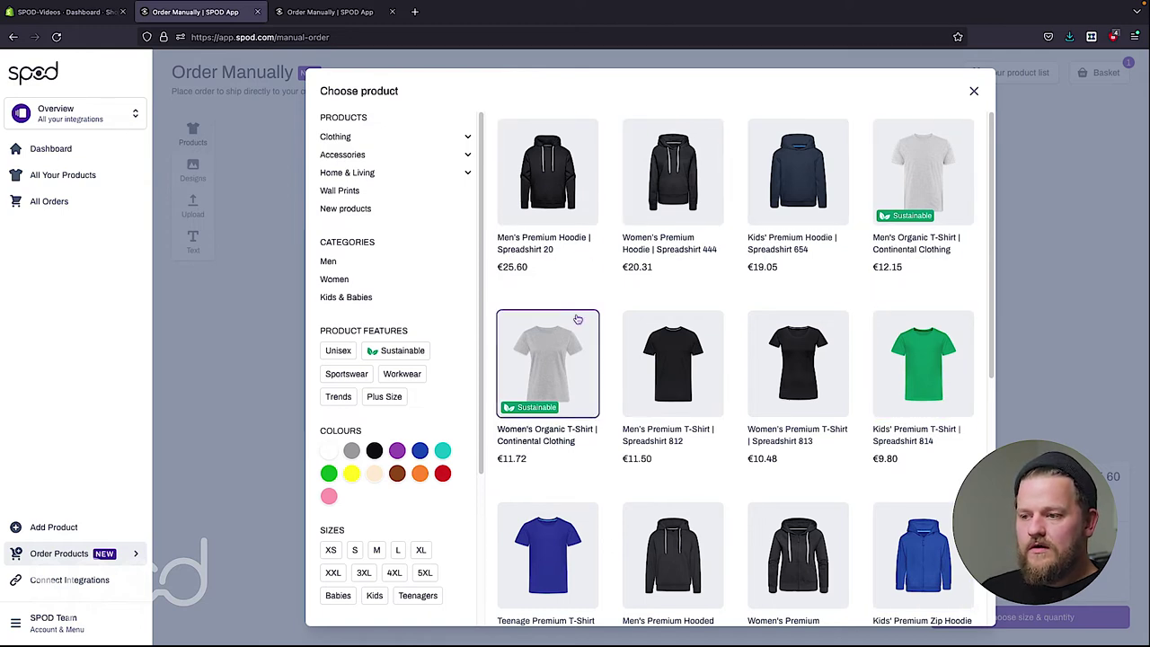
click(543, 169)
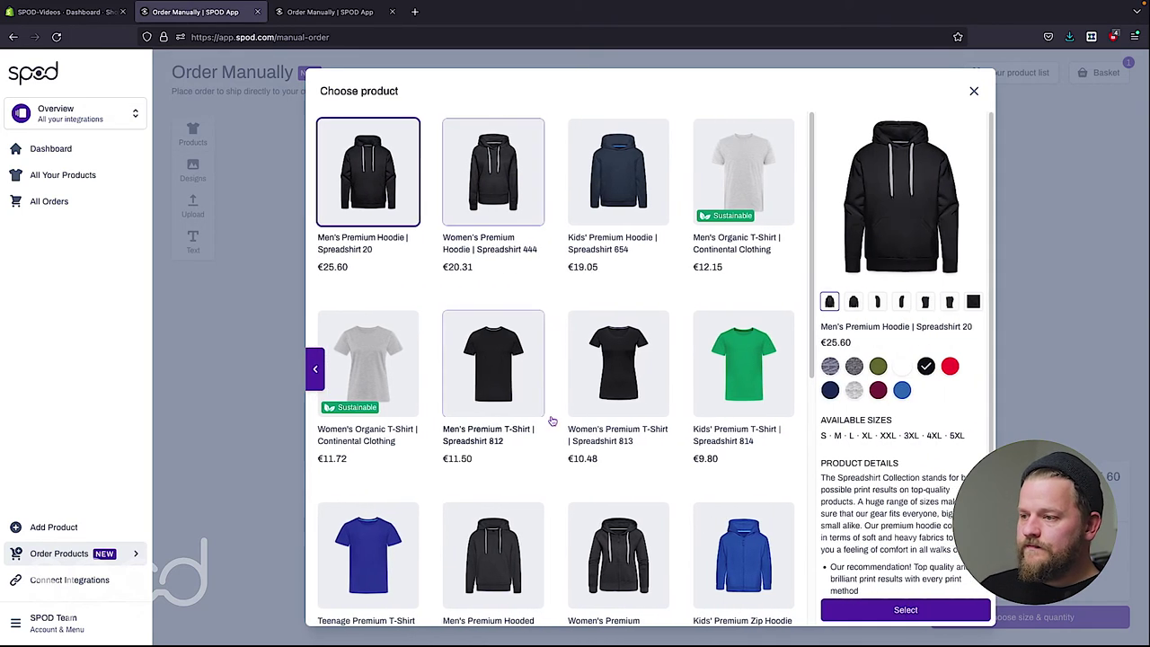
click(904, 367)
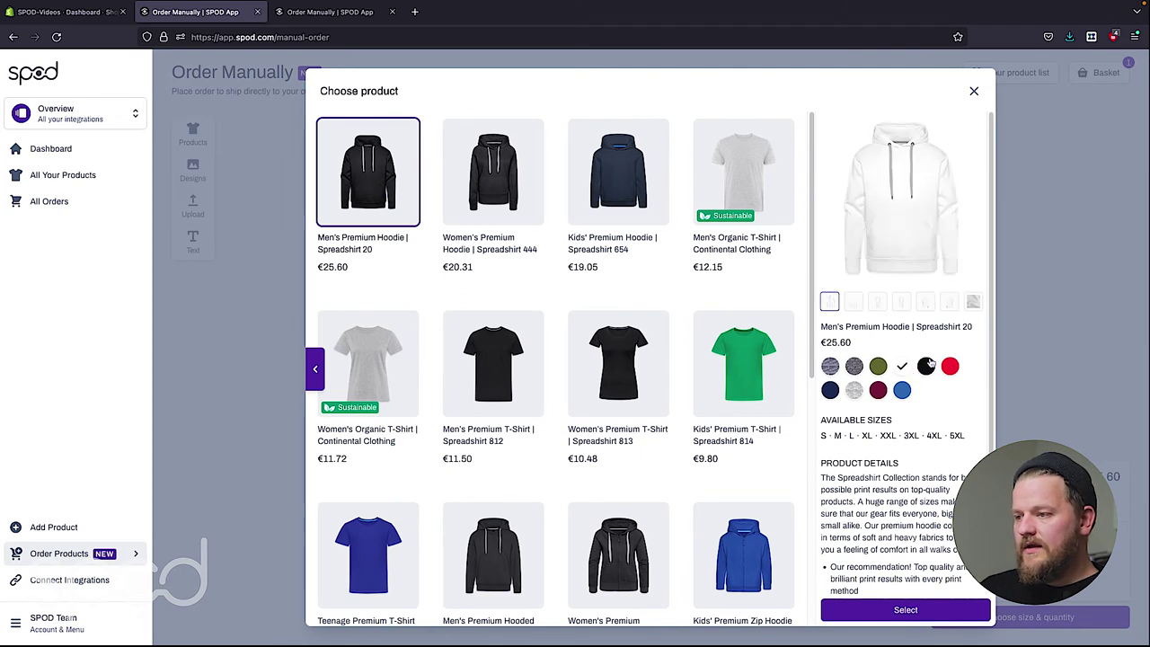
click(911, 611)
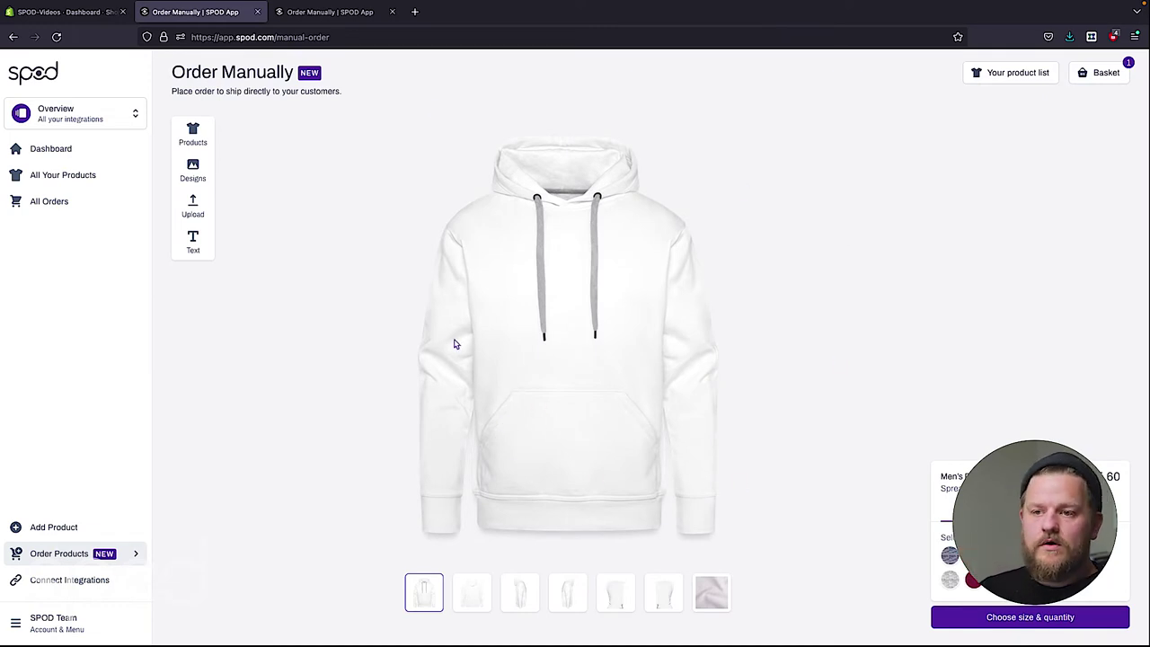
click(193, 211)
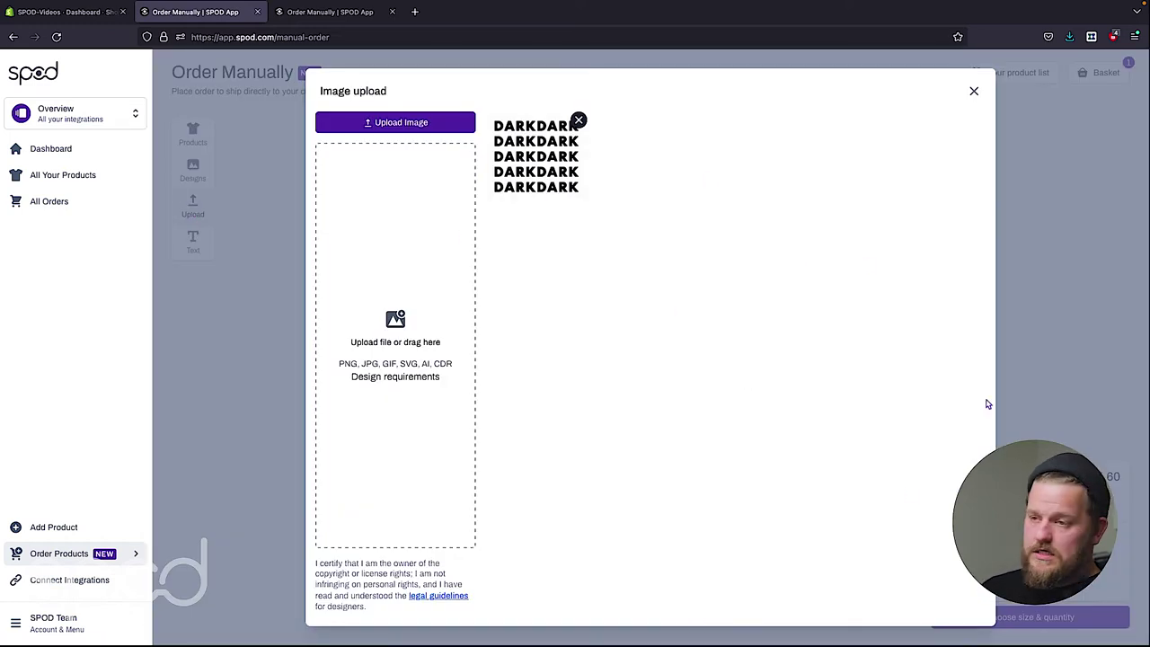
- Place the DARKDARK design on the hoodie, enlarged and centred on the chest
click(534, 162)
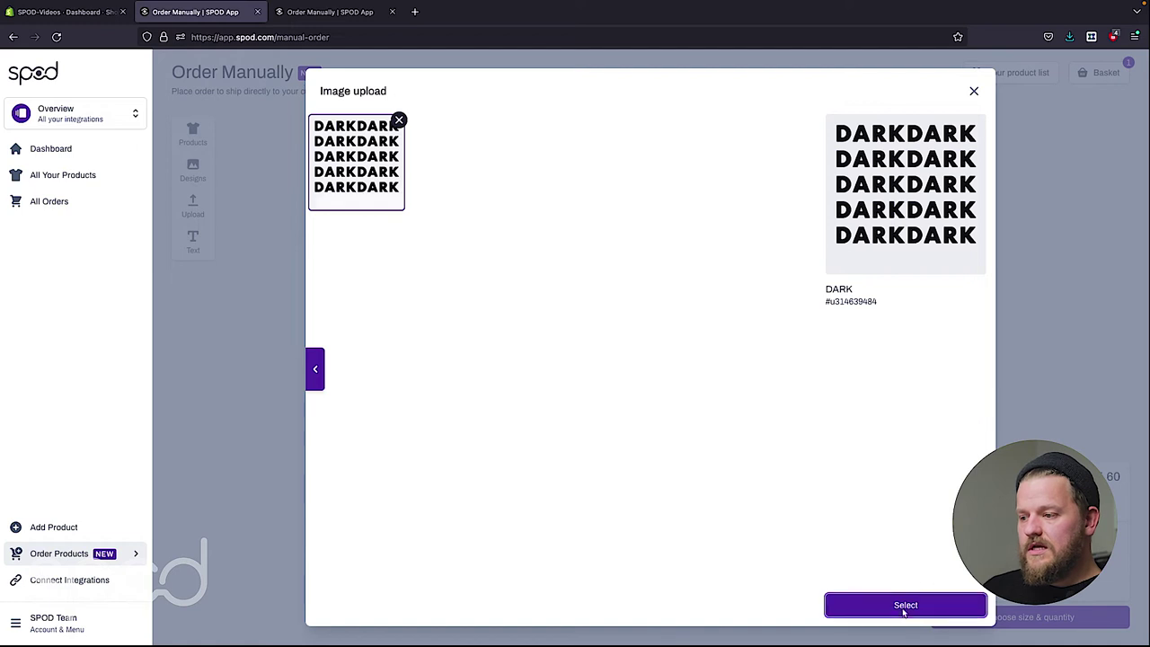
click(904, 611)
drag(625, 355, 646, 376)
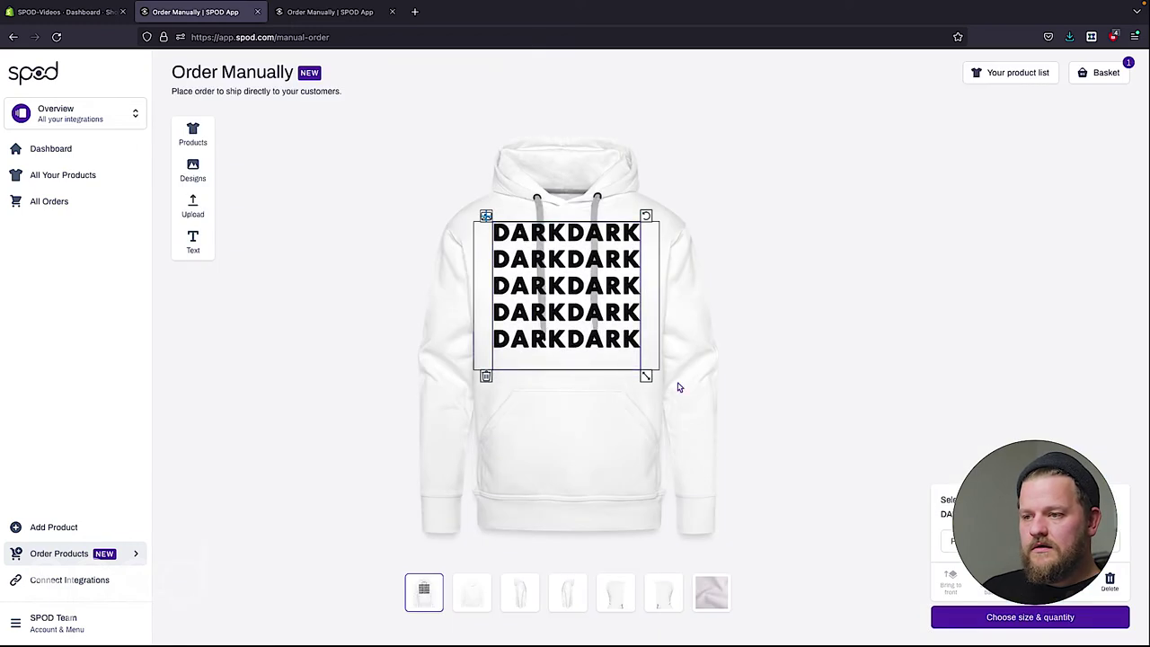
drag(593, 310, 592, 317)
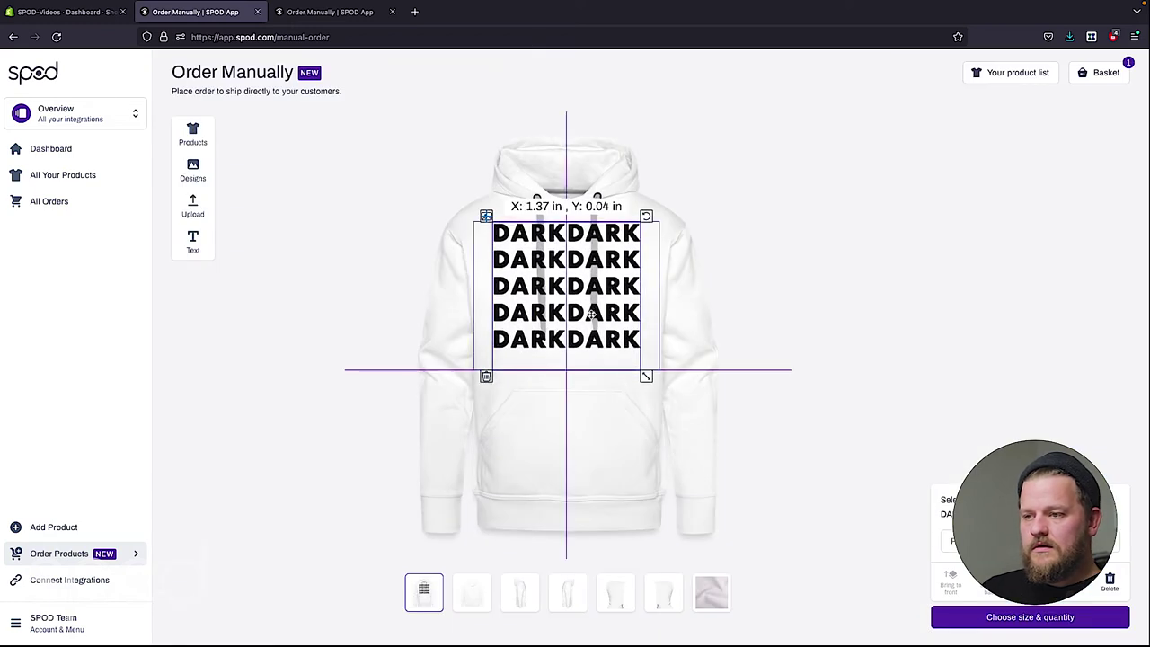
click(672, 177)
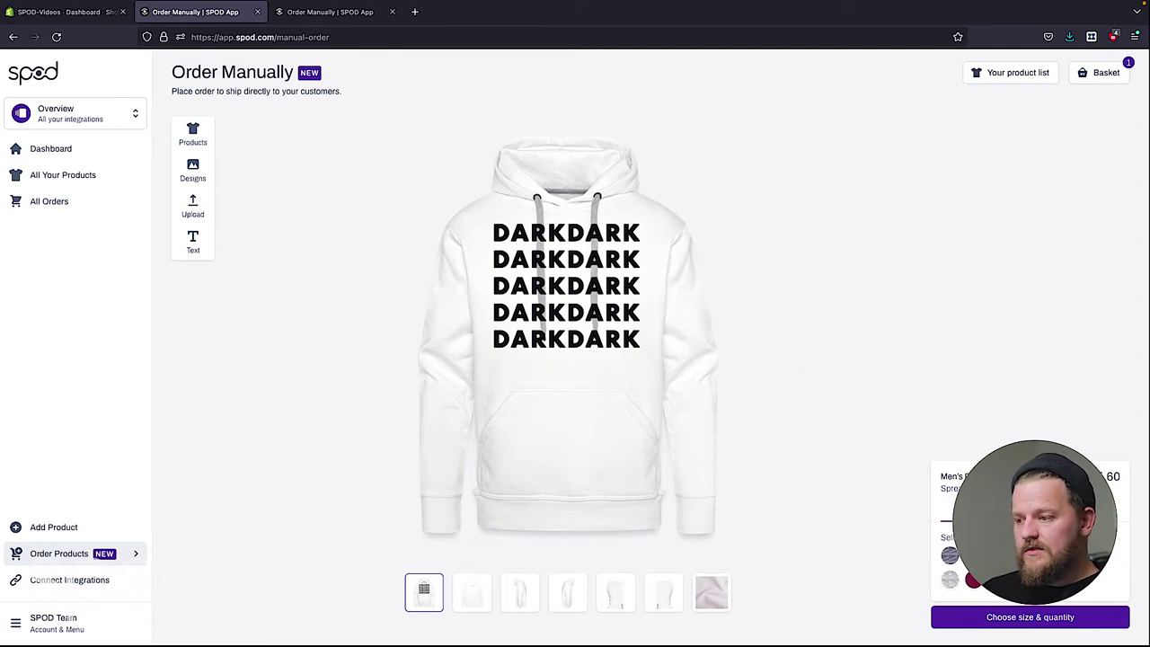
click(1084, 626)
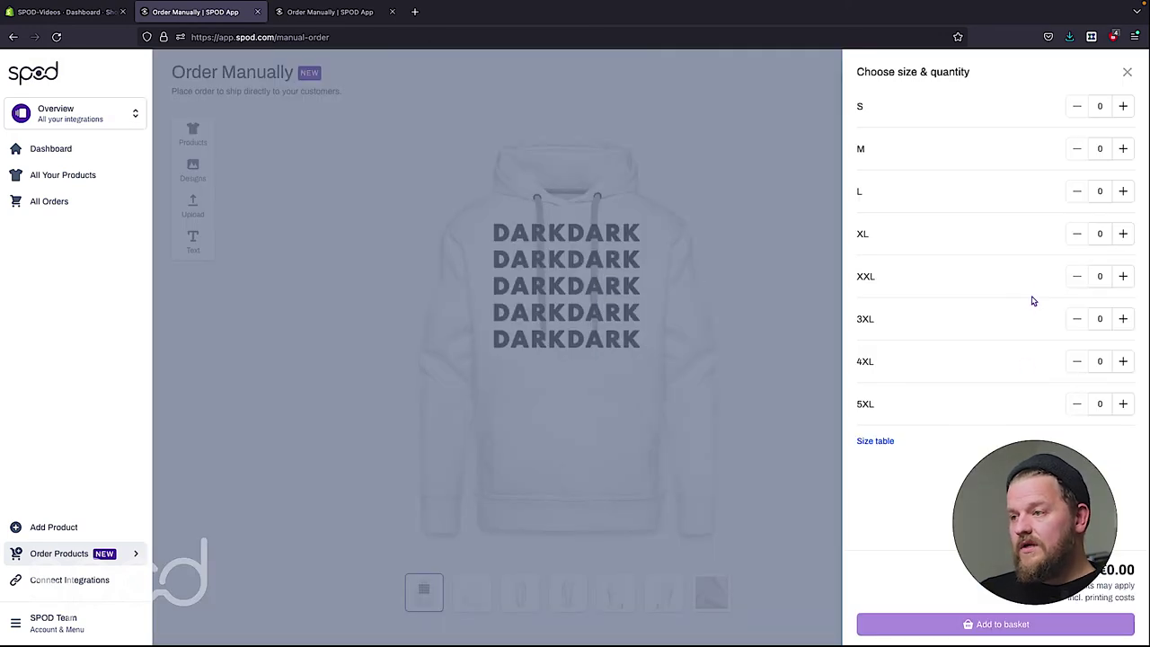
- Add one XL hoodie to the basket and accept the prefilled delivery address
click(1126, 235)
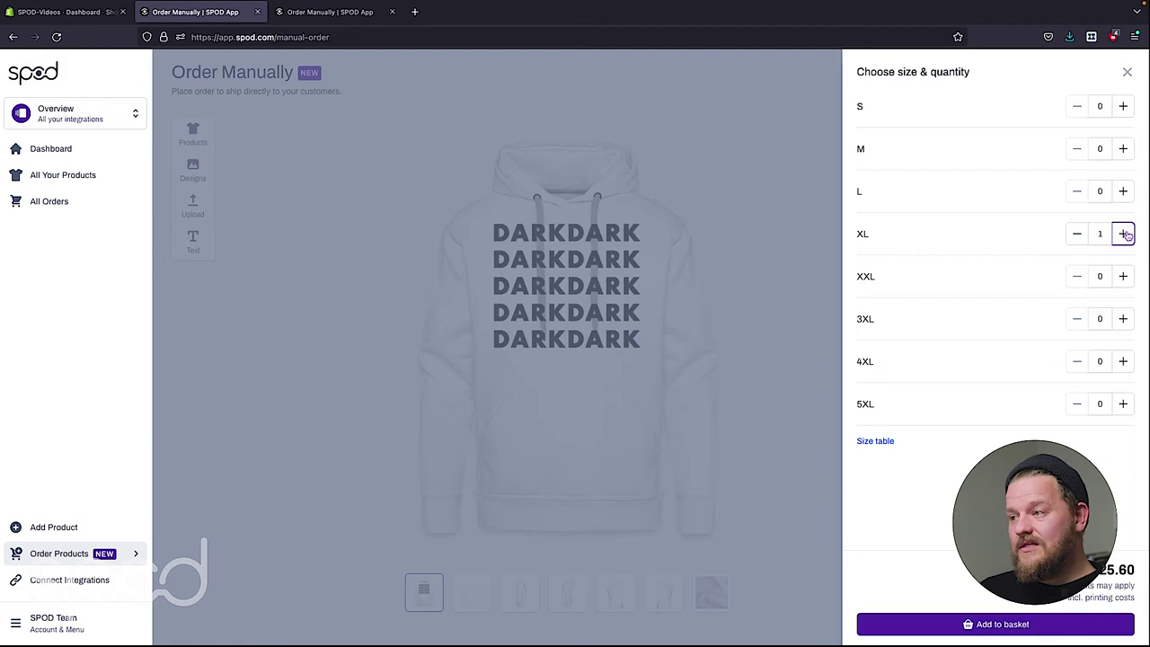
click(991, 626)
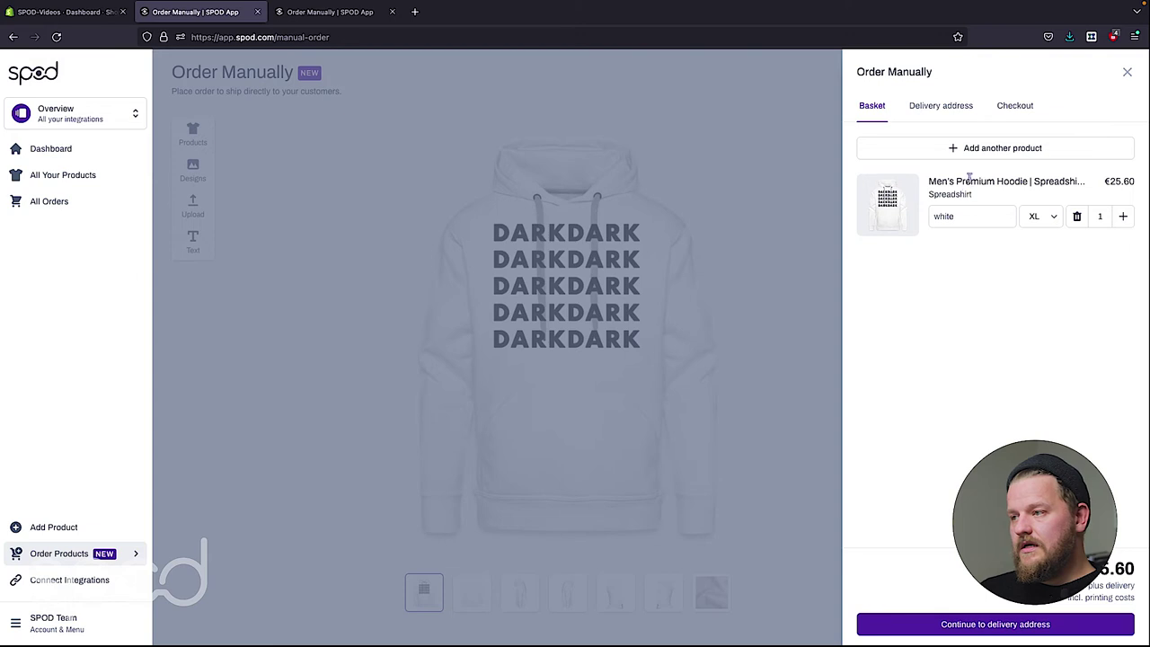
click(1019, 623)
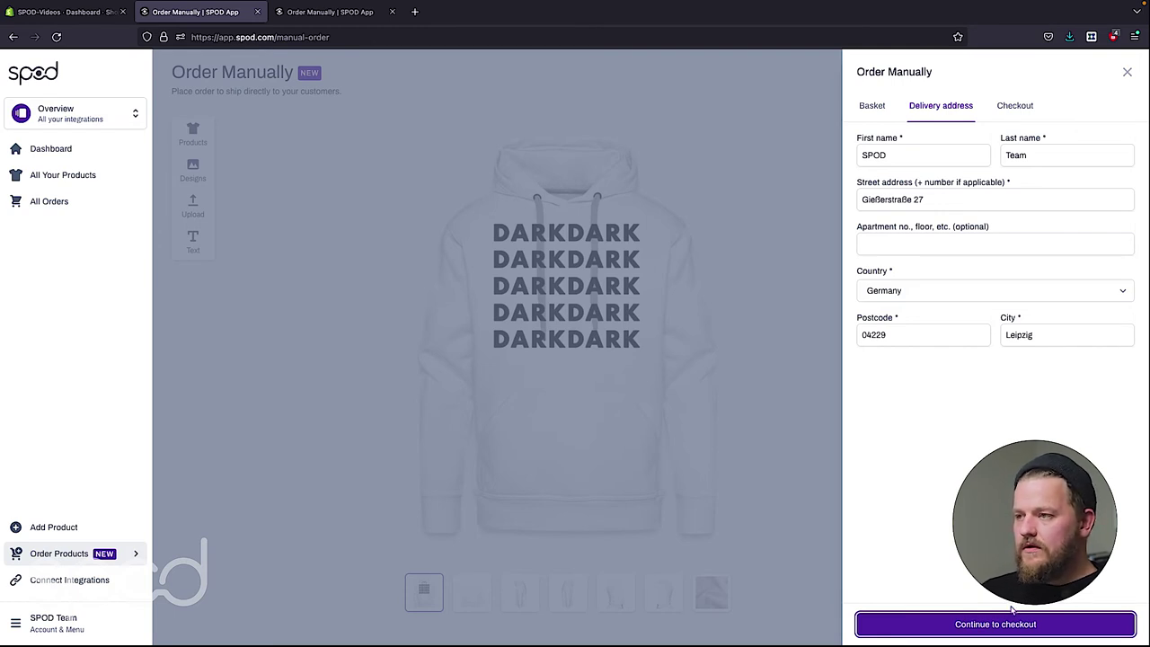
click(1023, 631)
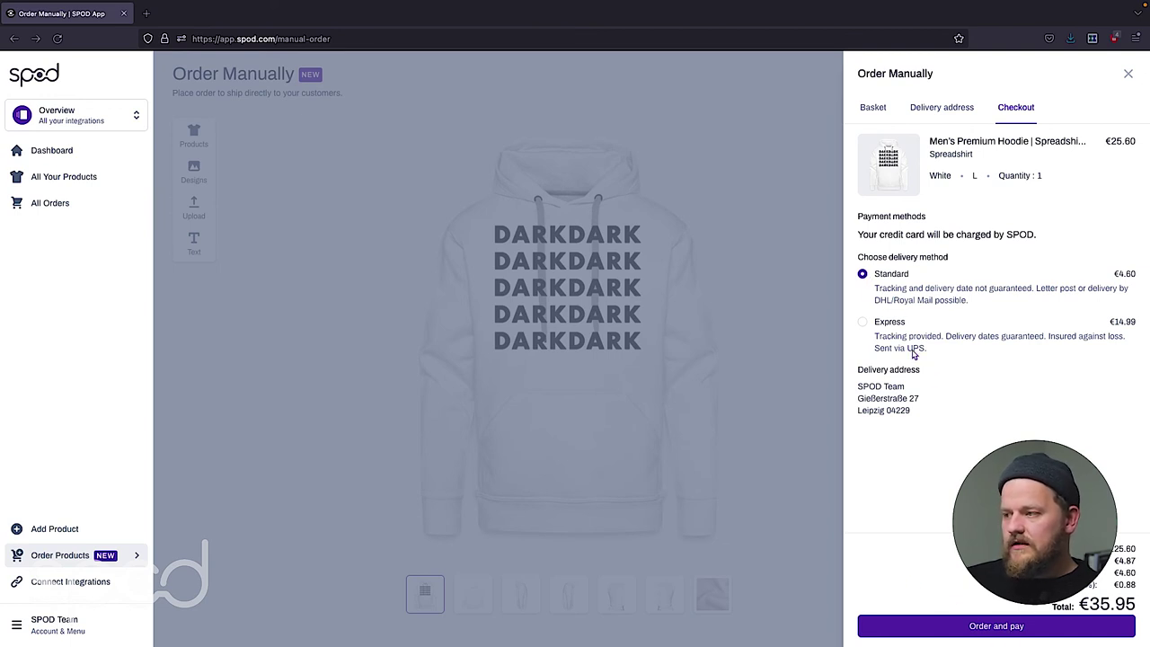
- Order and pay with Standard delivery, then view the new order's details
click(1002, 626)
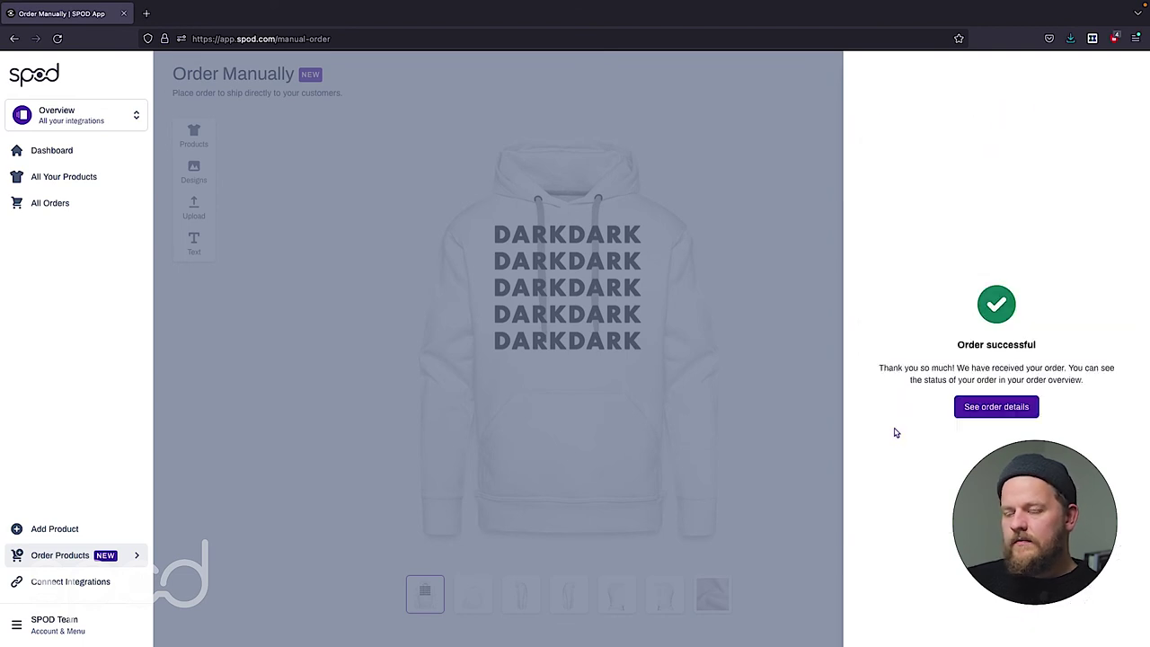
click(987, 406)
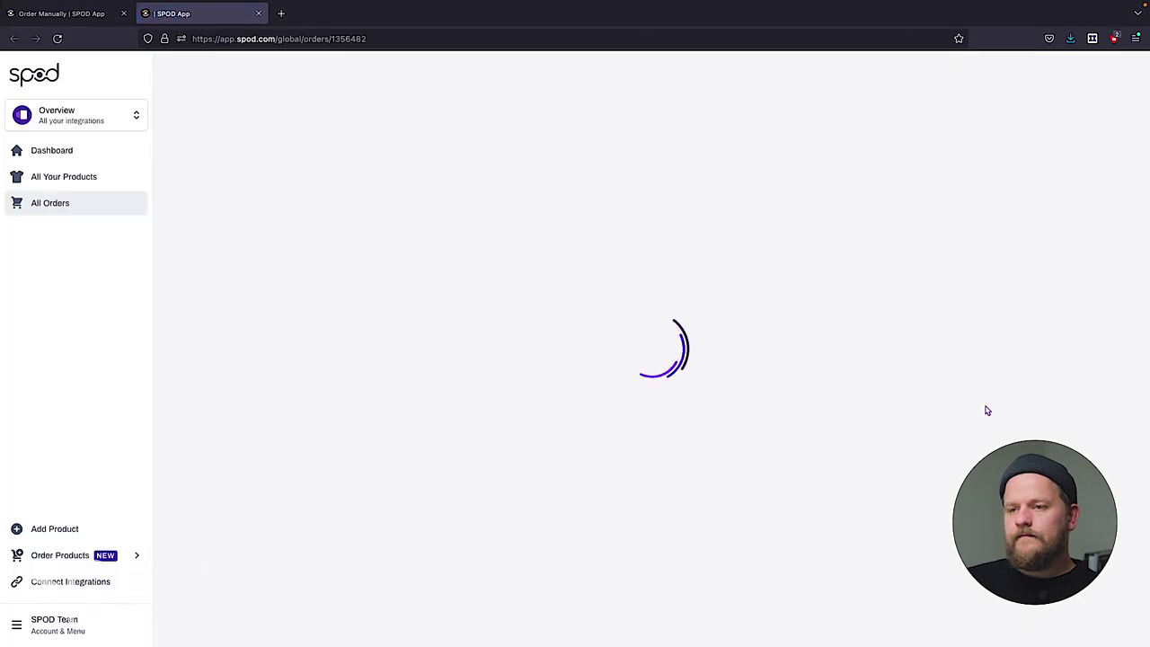